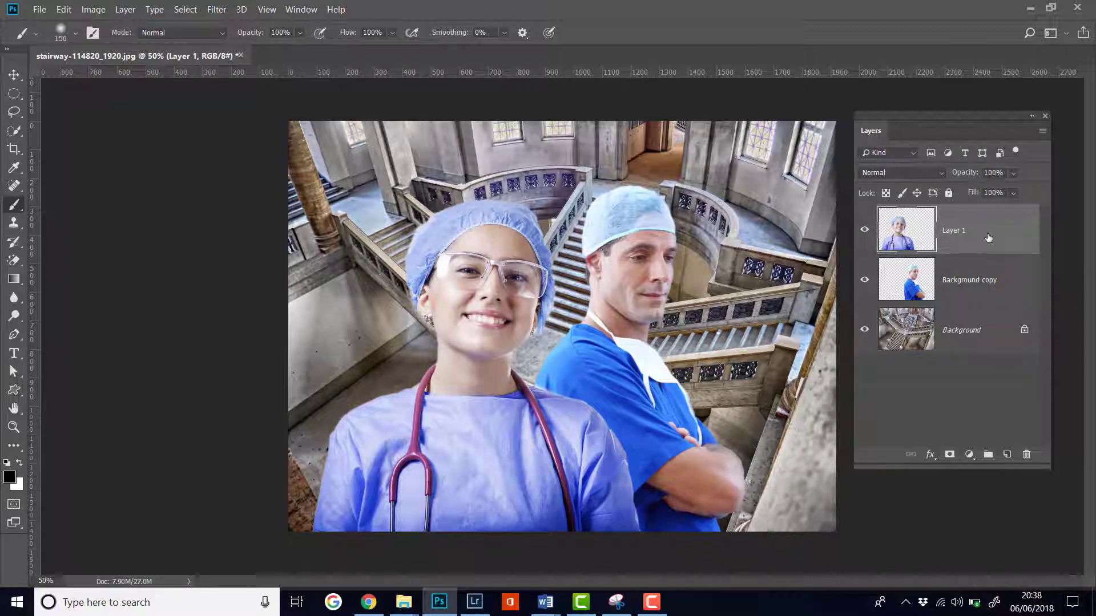
- Add a Drop Shadow effect to Layer 1 and move its settings dialog aside to uncover more of the image
left_click(931, 455)
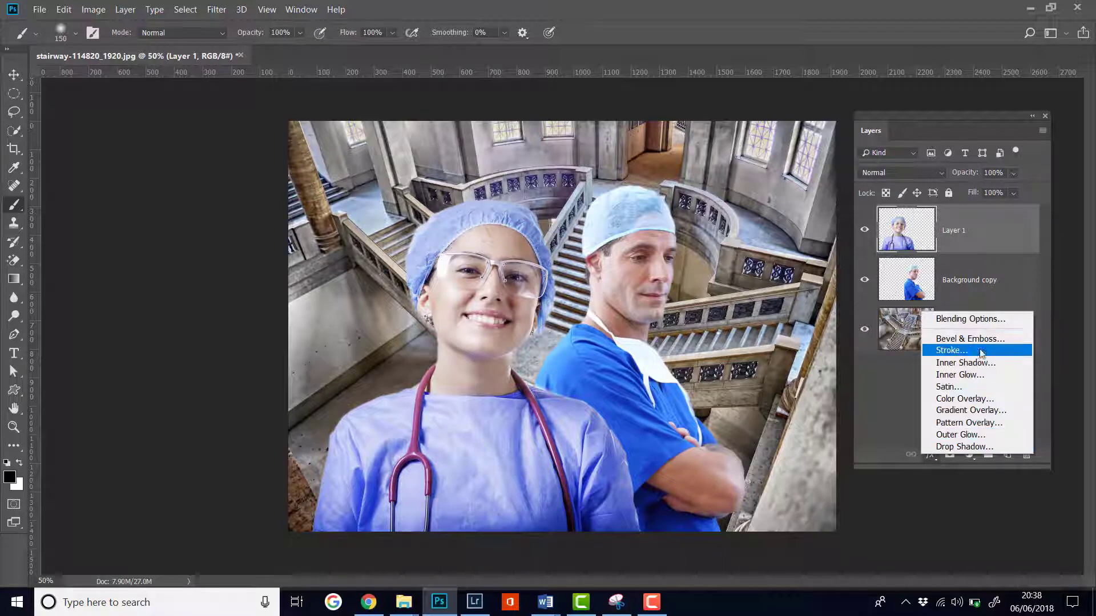
left_click(965, 447)
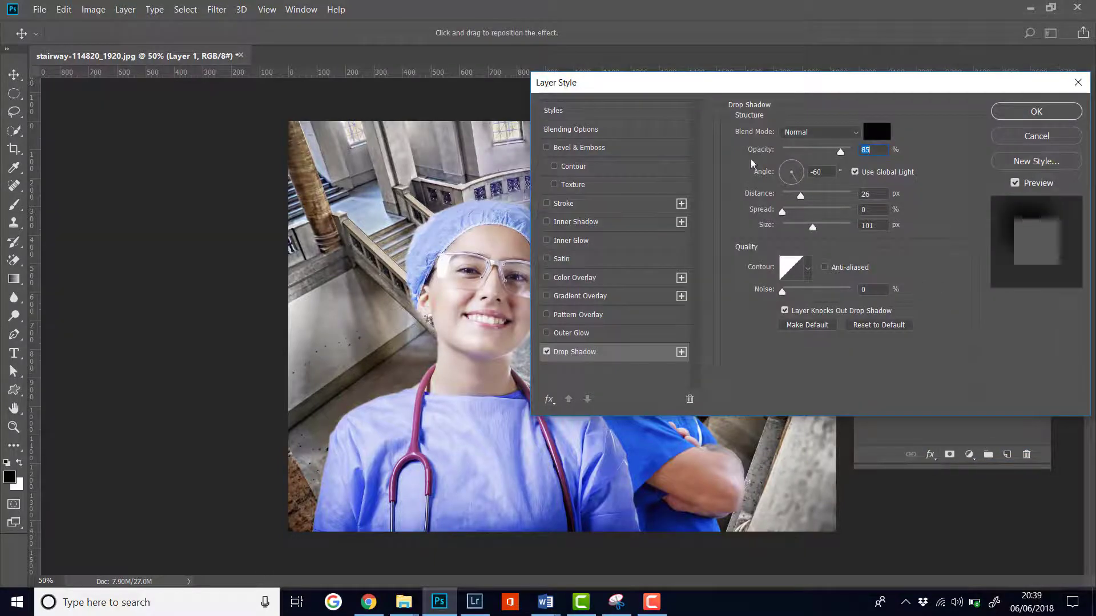
left_click_drag(705, 86, 801, 94)
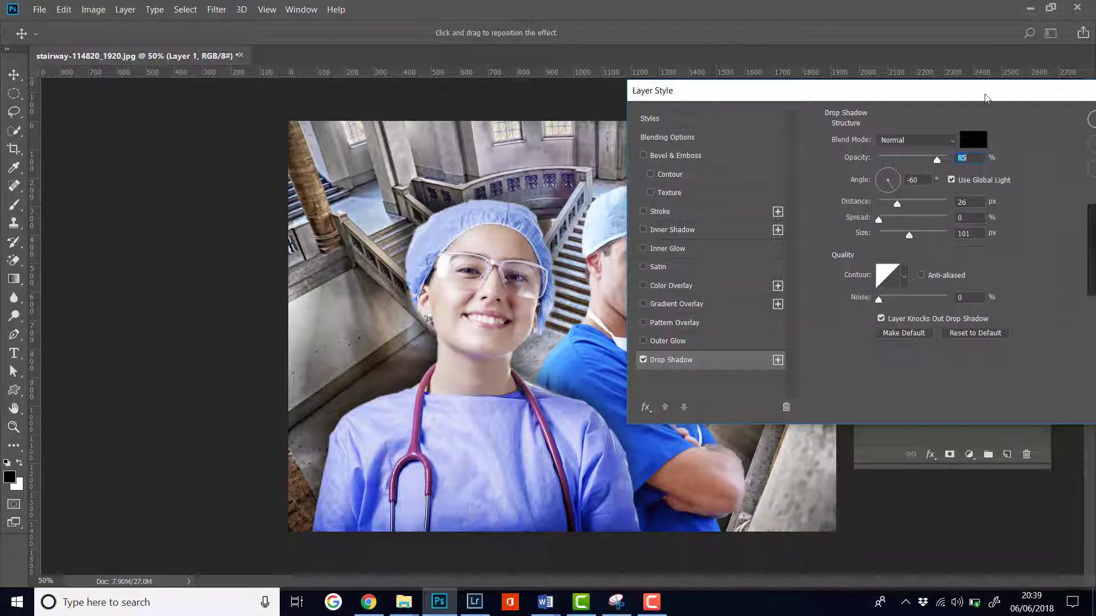
left_click_drag(981, 96, 948, 65)
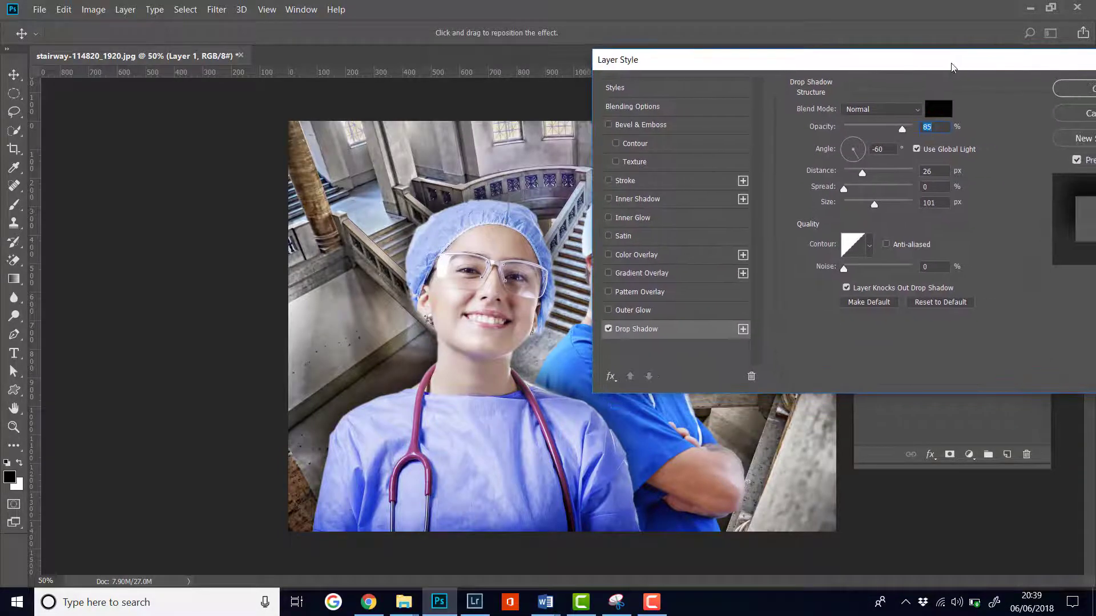
- Compare the image with and without the drop shadow by repeatedly switching the effect's preview off and on
left_click(1078, 161)
left_click(1078, 161)
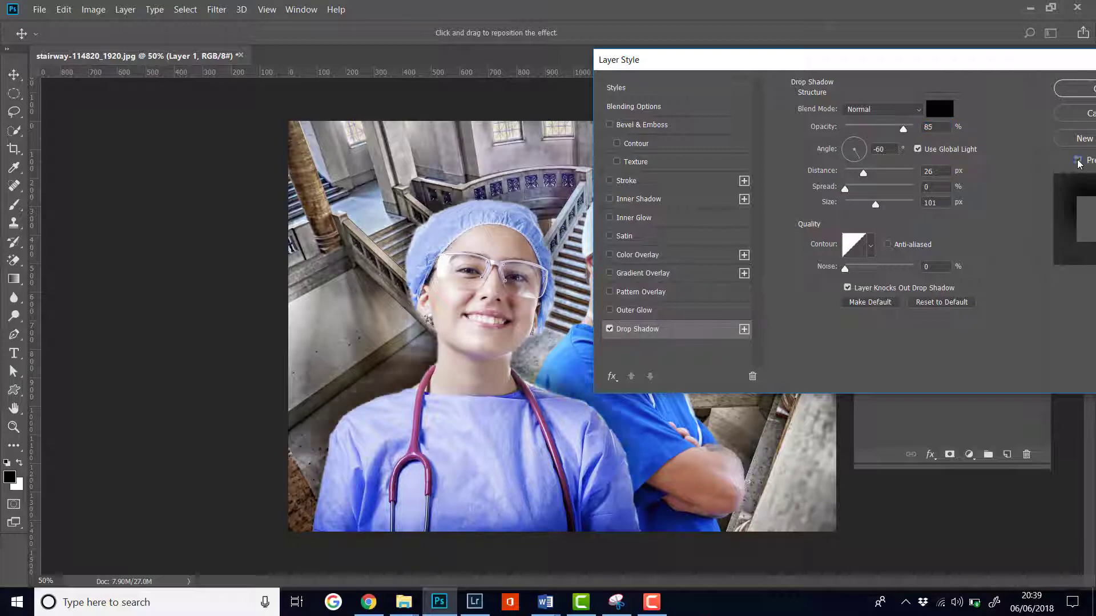
left_click(1078, 161)
left_click(1078, 161)
left_click(1078, 160)
left_click(1078, 160)
left_click(1078, 160)
left_click(1078, 160)
left_click(1079, 160)
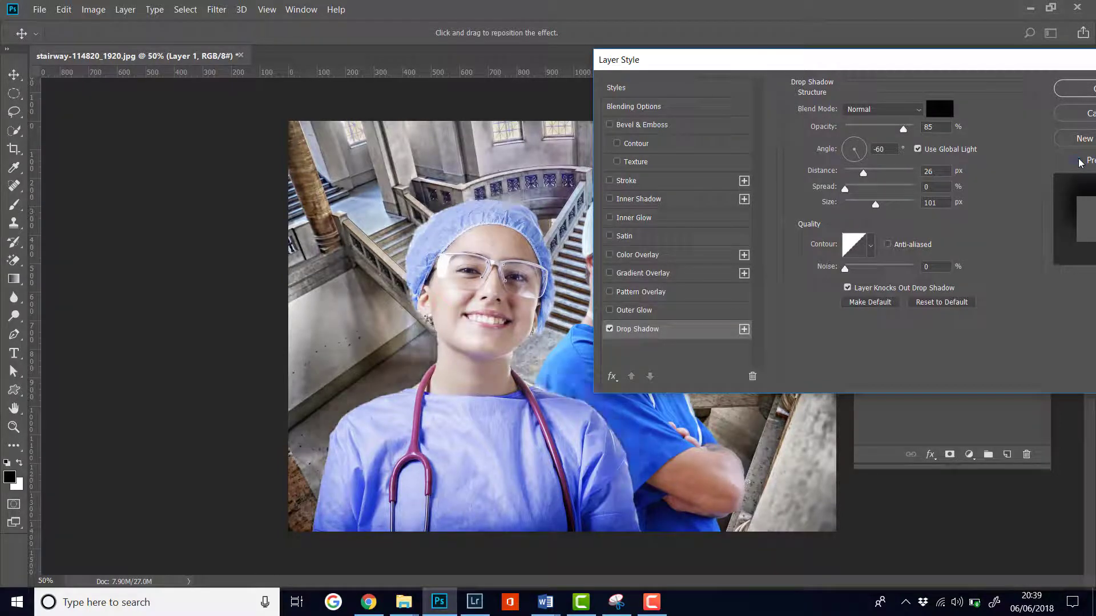
left_click(1078, 160)
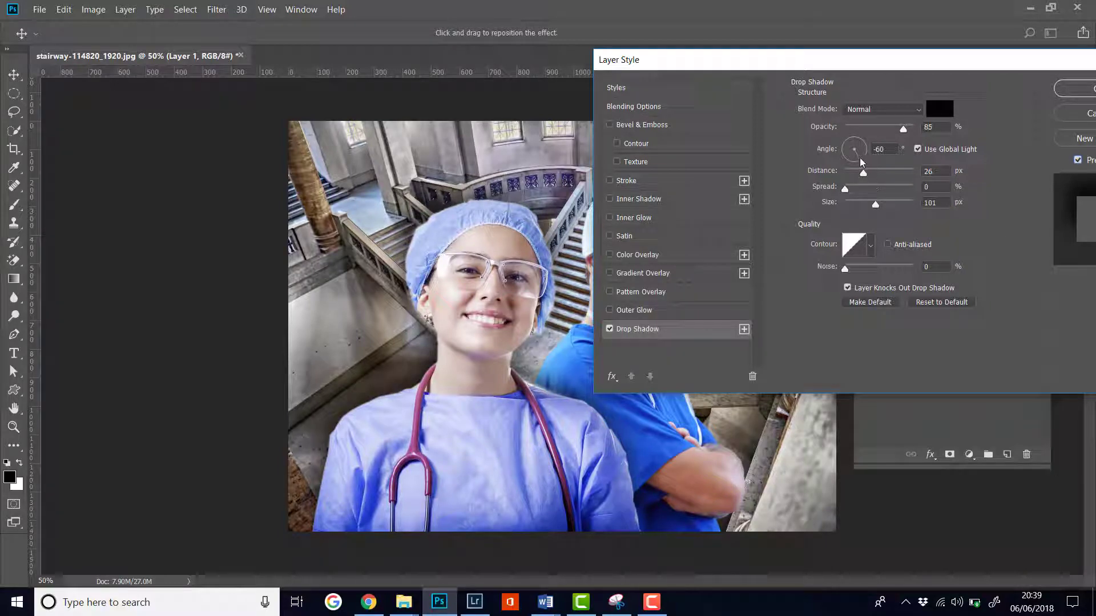
- Set the drop shadow's angle to -76° and apply the layer style
left_click_drag(862, 162, 866, 161)
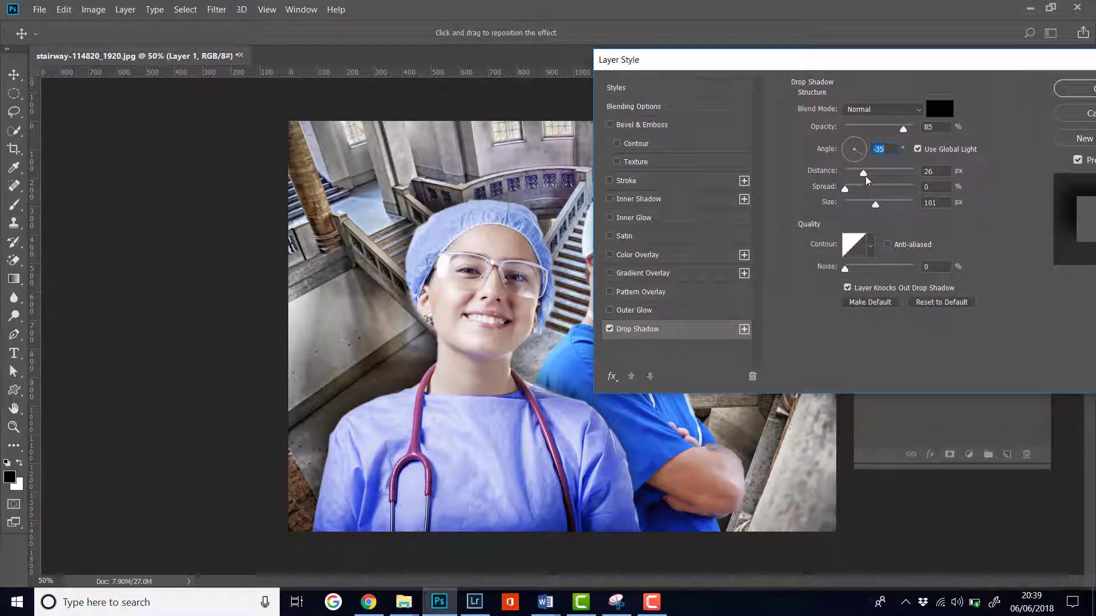
left_click_drag(864, 155, 857, 162)
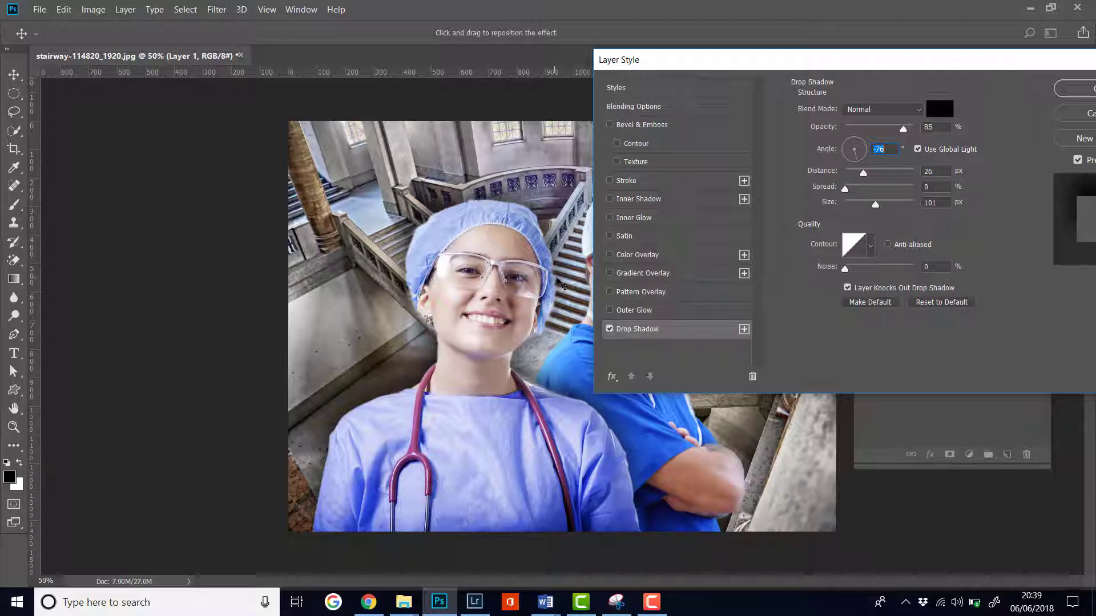
left_click(1078, 93)
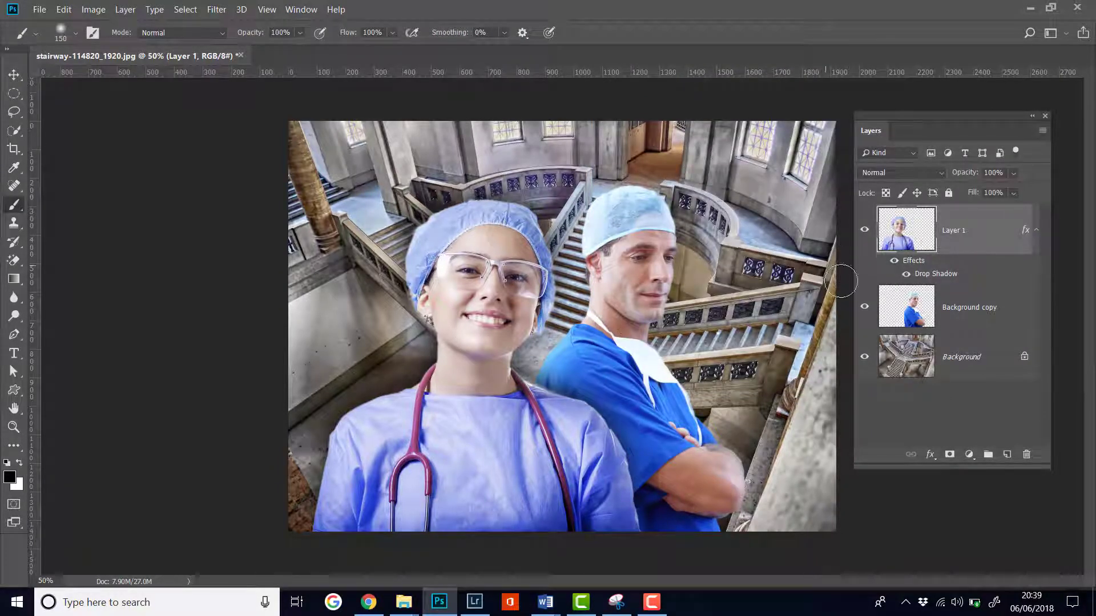
- Toggle the visibility of Layer 1's Drop Shadow effect to check how it falls on the background and the man
left_click(906, 275)
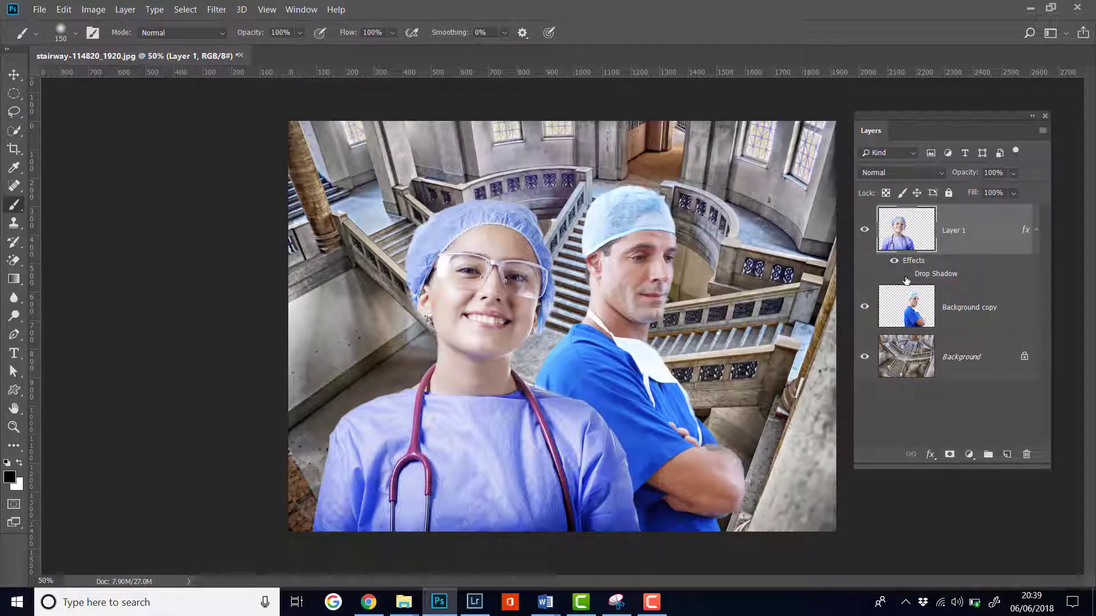
left_click(905, 275)
left_click(905, 276)
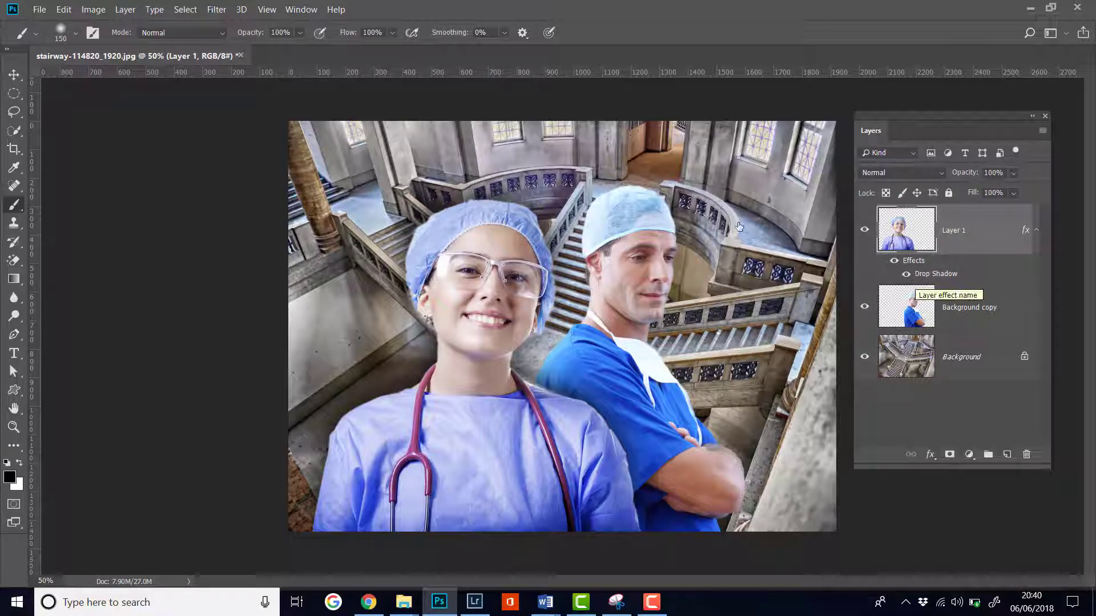
- Convert Layer 1's Drop Shadow effect into a separate layer with the Create Layer command, accepting the warning
left_click(125, 10)
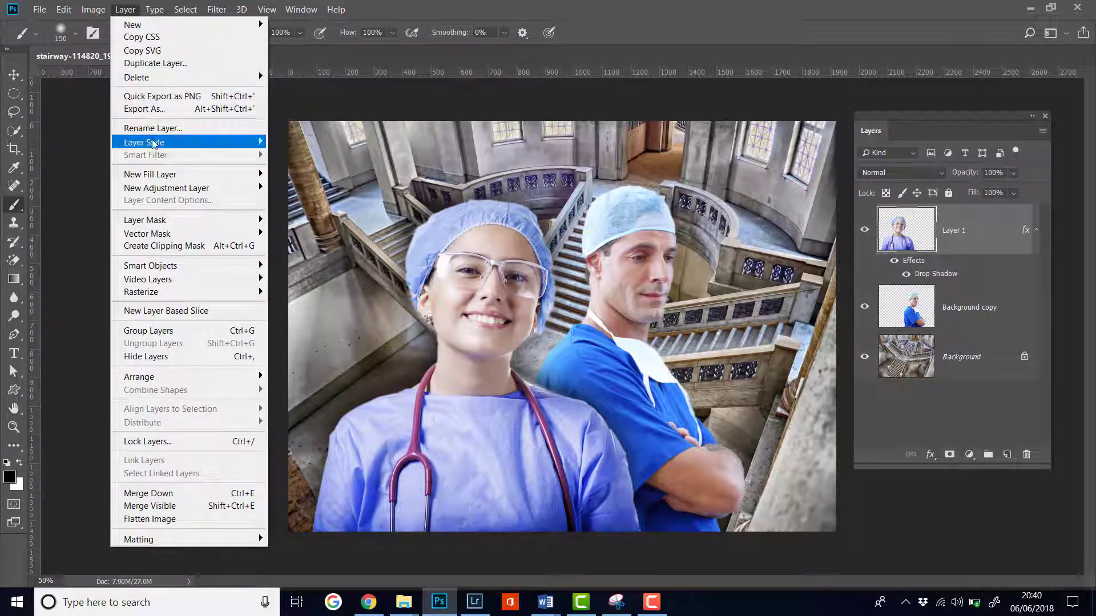
mouse_move(154, 144)
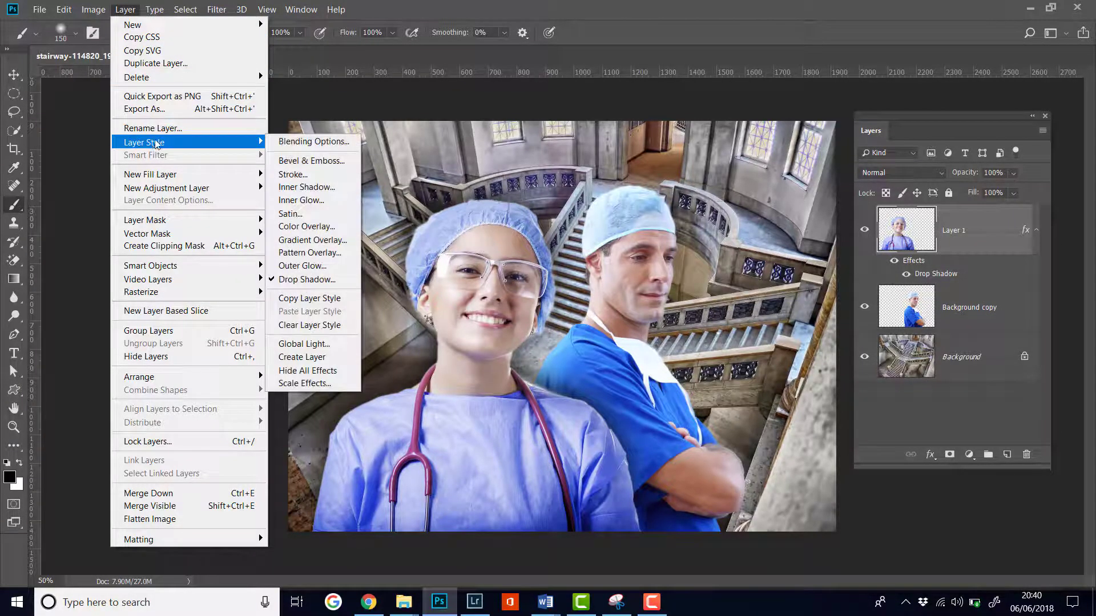
left_click(341, 360)
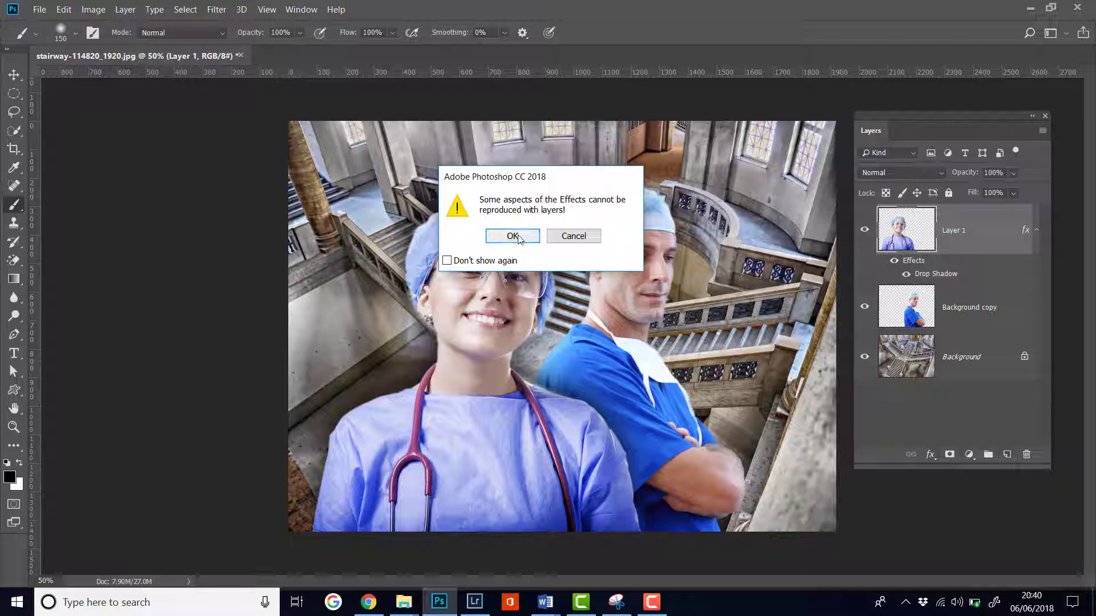
left_click(510, 235)
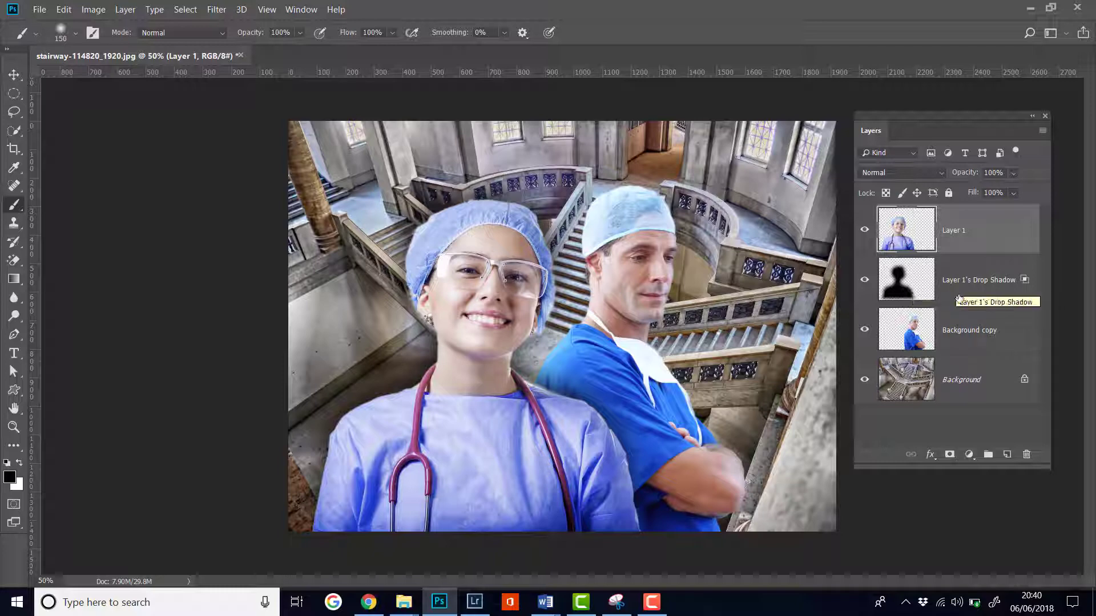
- Add a layer mask to Layer 1 and move it onto the Layer 1's Drop Shadow layer
left_click(950, 455)
left_click(951, 231)
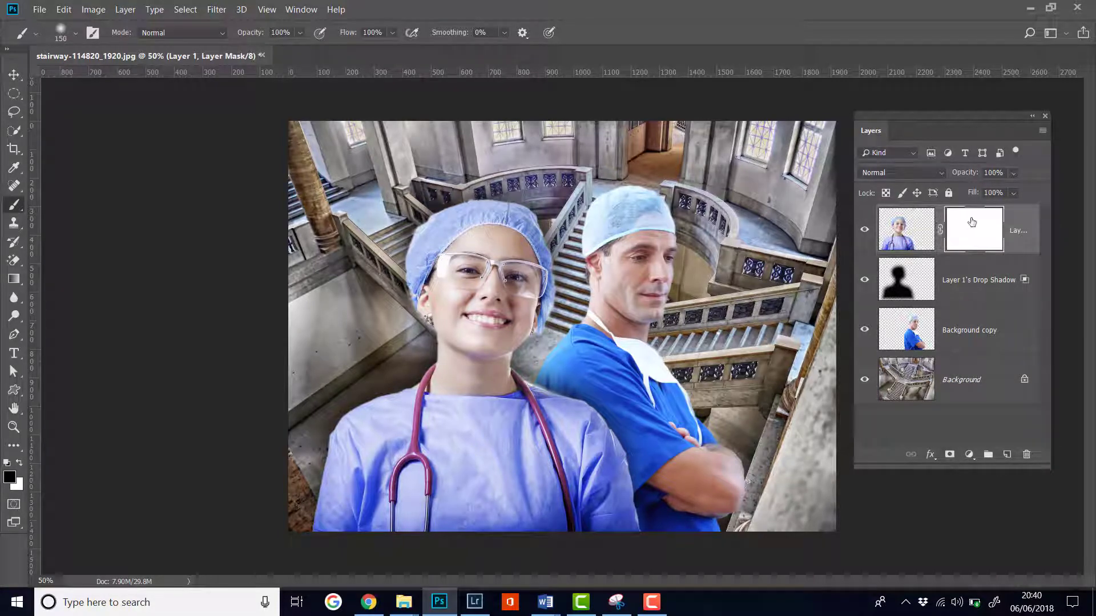
left_click_drag(963, 220, 974, 283)
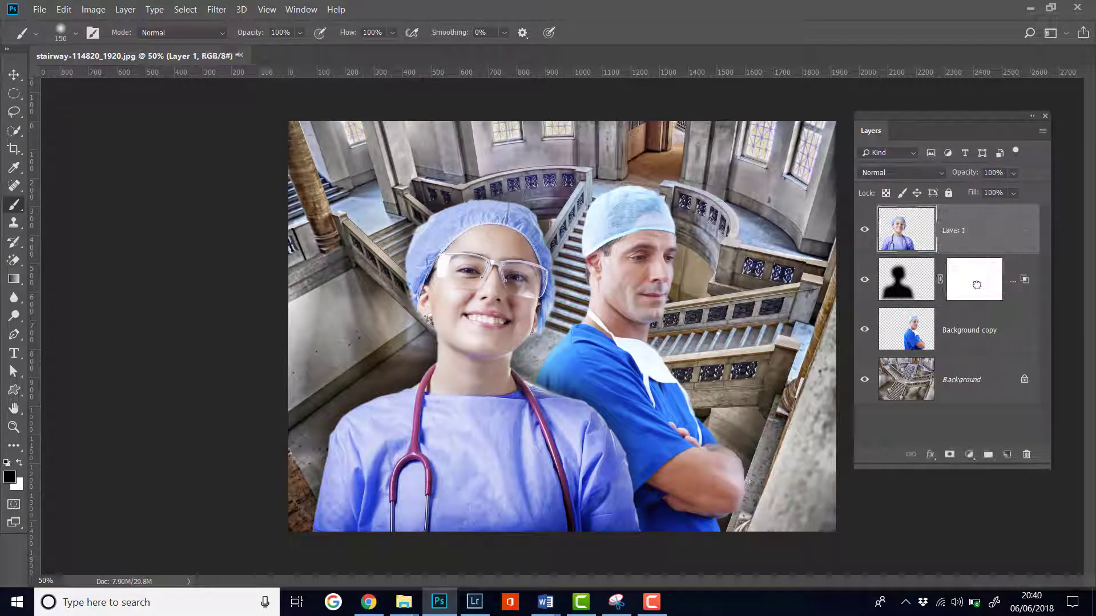
- Paint black on the drop shadow layer's mask around the woman's head and outer shoulder, hiding the shadow cast on the stairway background
left_click(977, 291)
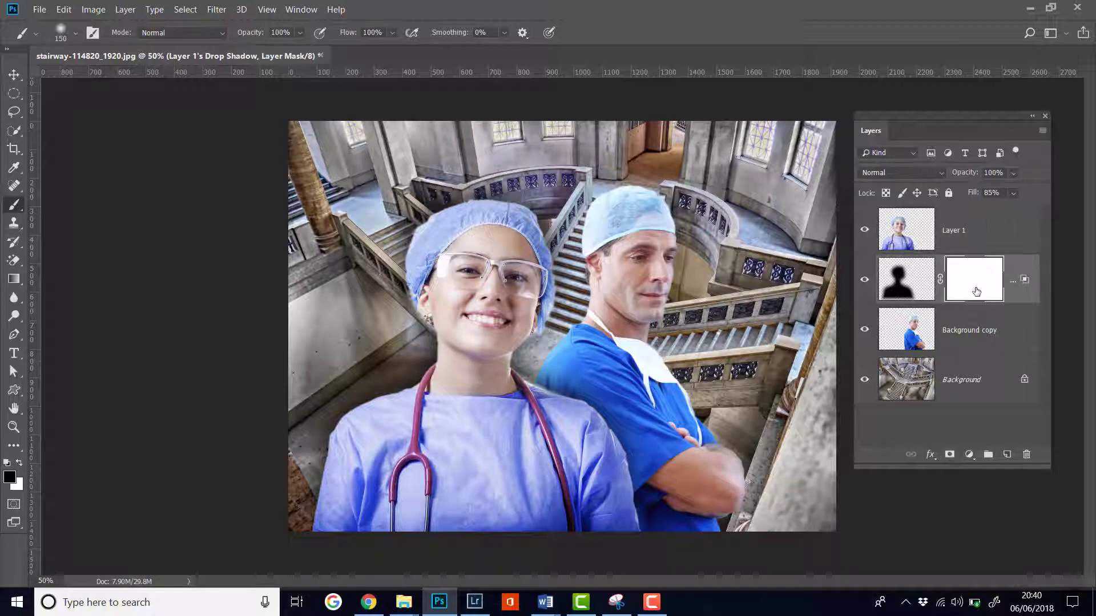
left_click(9, 478)
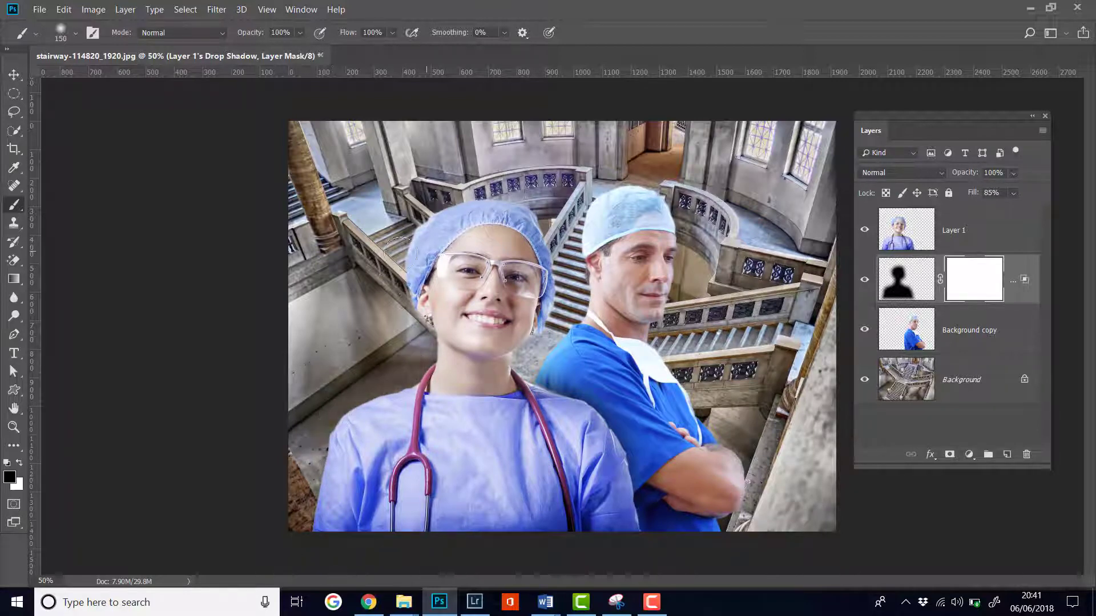
left_click_drag(553, 240, 551, 242)
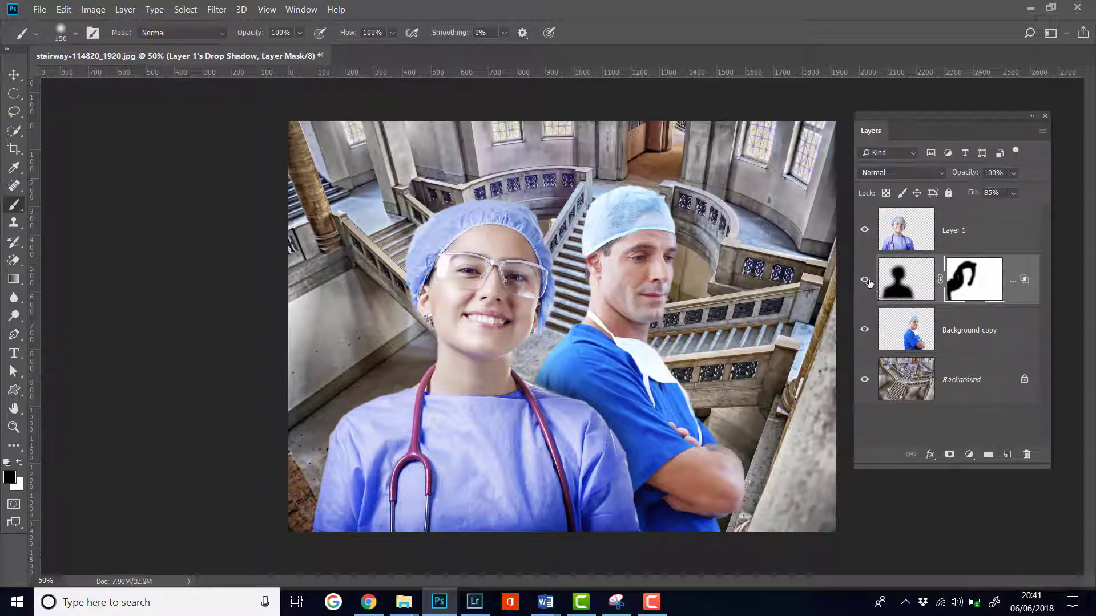
- Toggle the visibility of the masked drop shadow layer to compare the shadow on the man with and without it
left_click(866, 281)
left_click(865, 281)
left_click(865, 280)
left_click(866, 280)
left_click(865, 280)
left_click(865, 281)
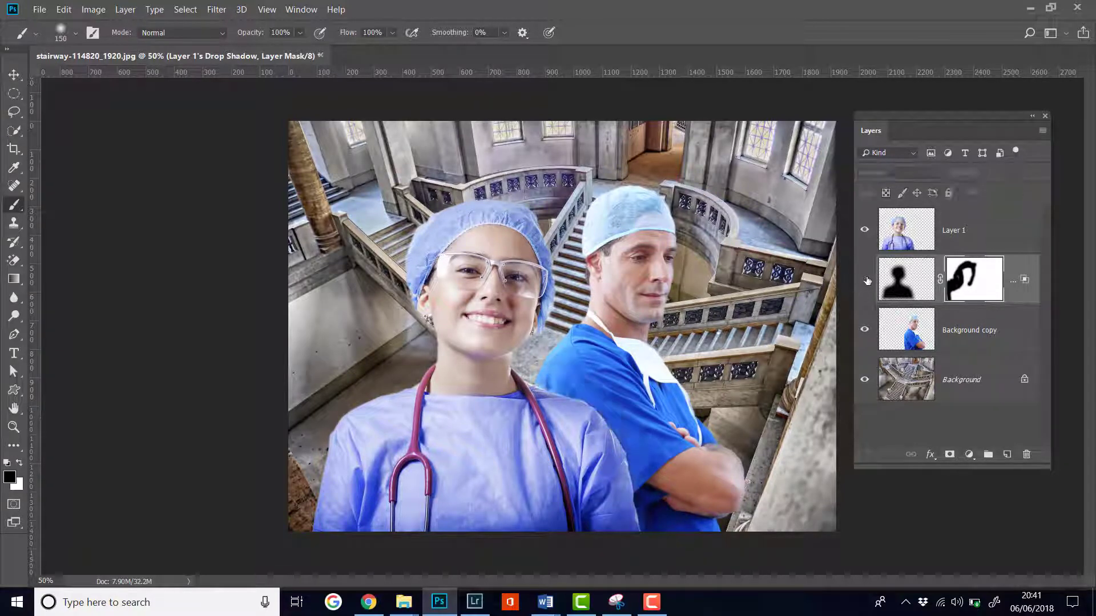
left_click(866, 280)
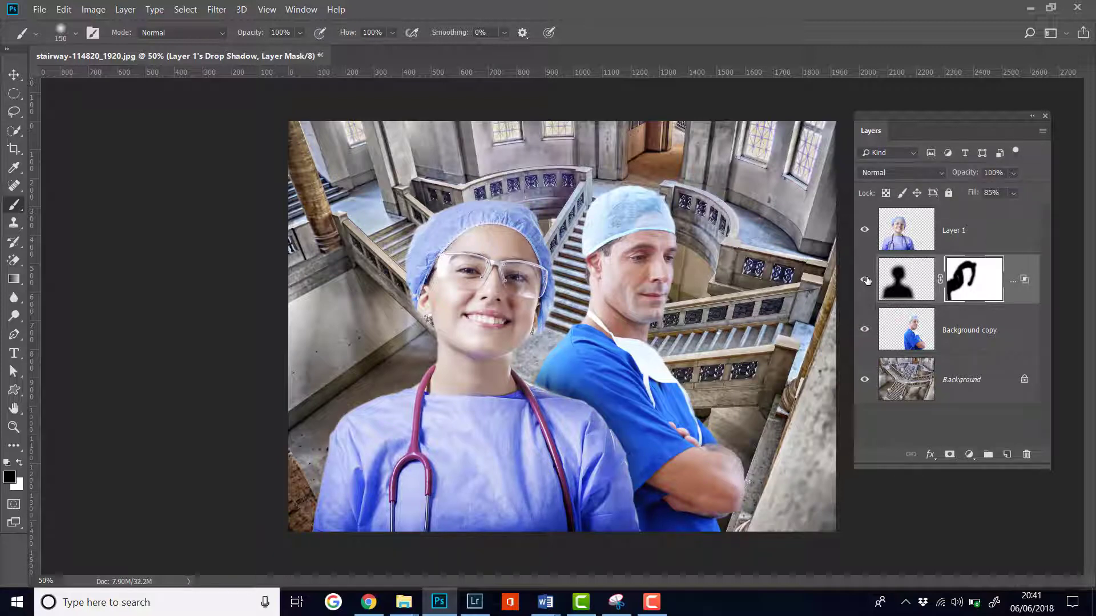
left_click(866, 280)
left_click(866, 280)
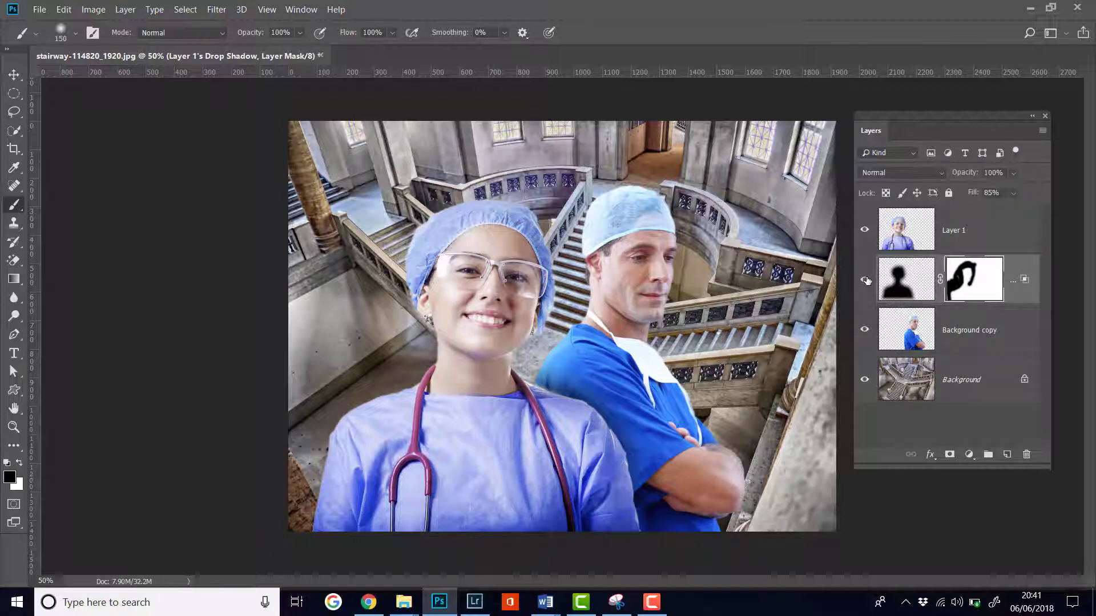